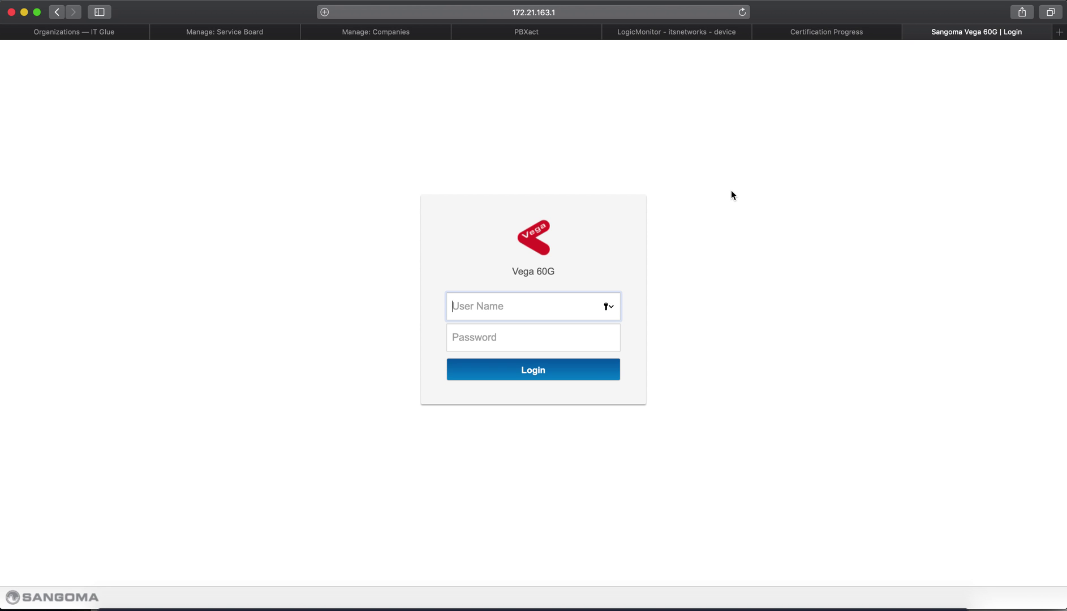
Log in to the gateway as admin with the account password and decline Safari's save-password offer
{"action": "type", "text": "admin"}
{"action": "key", "text": "Tab"}
{"action": "type", "text": "••••••••••"}
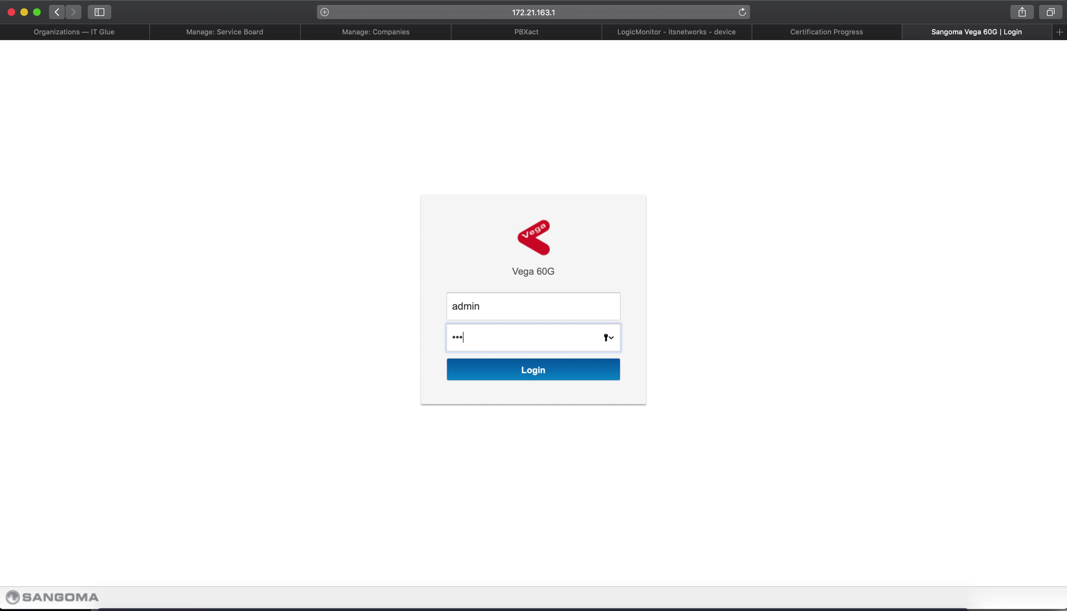
{"action": "type", "text": "•"}
{"action": "key", "text": "Return"}
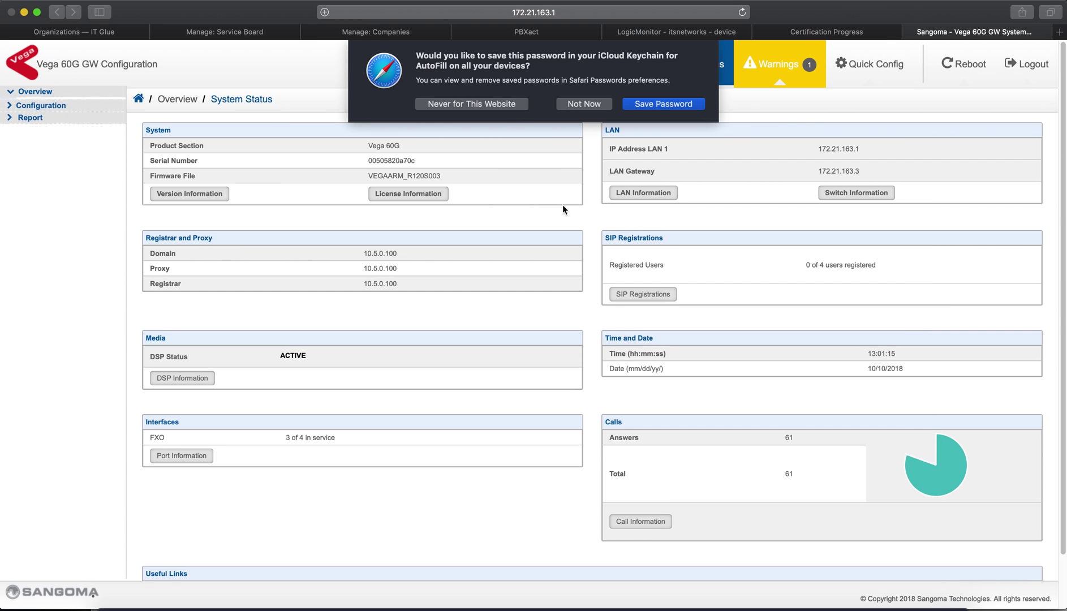
{"action": "left_click", "coordinate": [602, 103]}
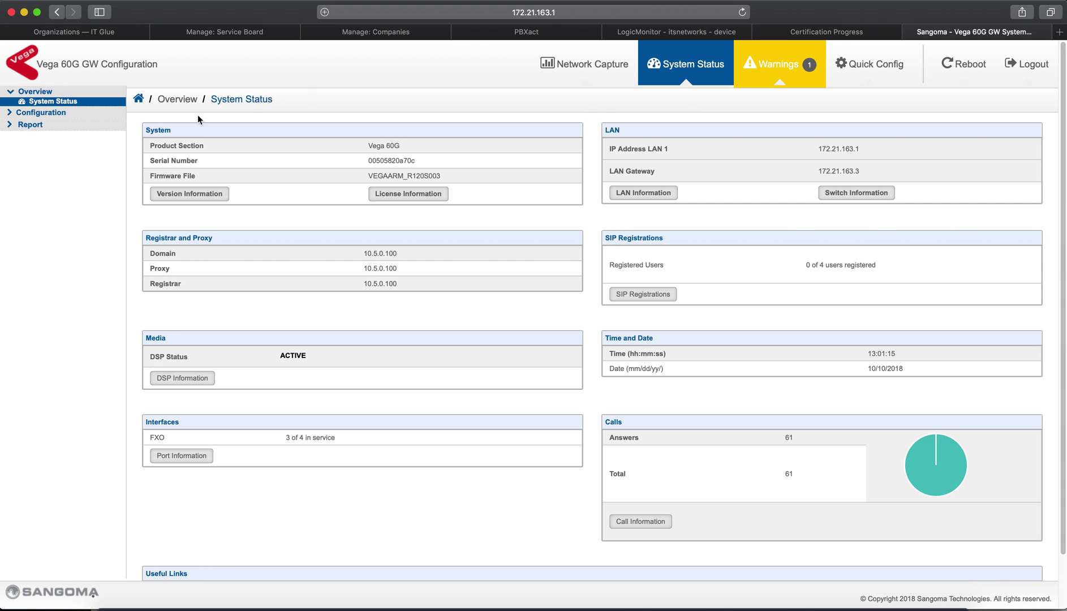
Open LAN/WAN under Expert Config and submit FTP as the default file transfer method
{"action": "left_click", "coordinate": [73, 111]}
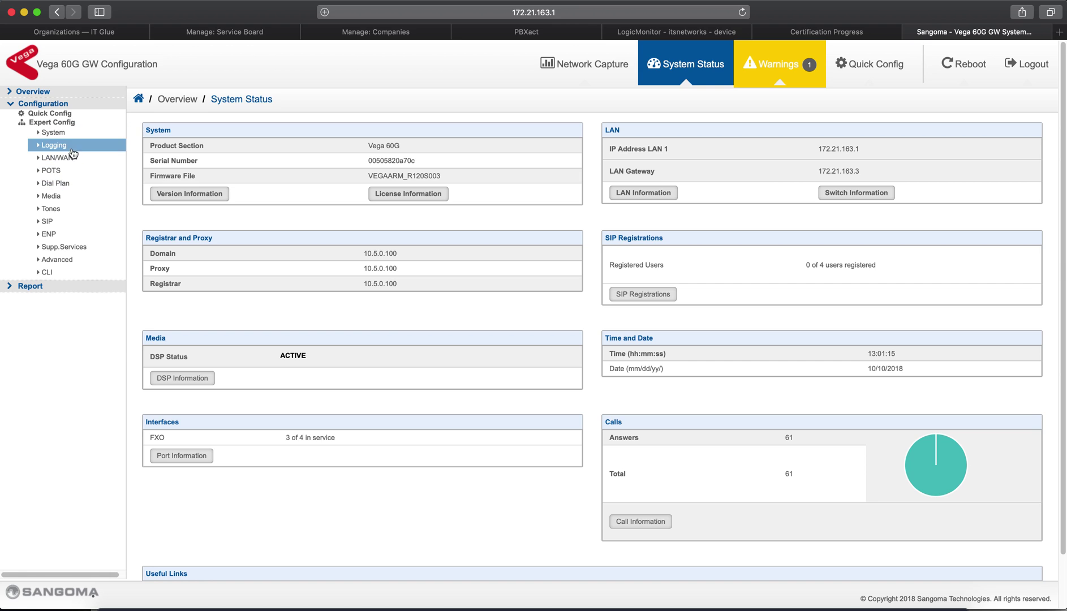
{"action": "left_click", "coordinate": [69, 158]}
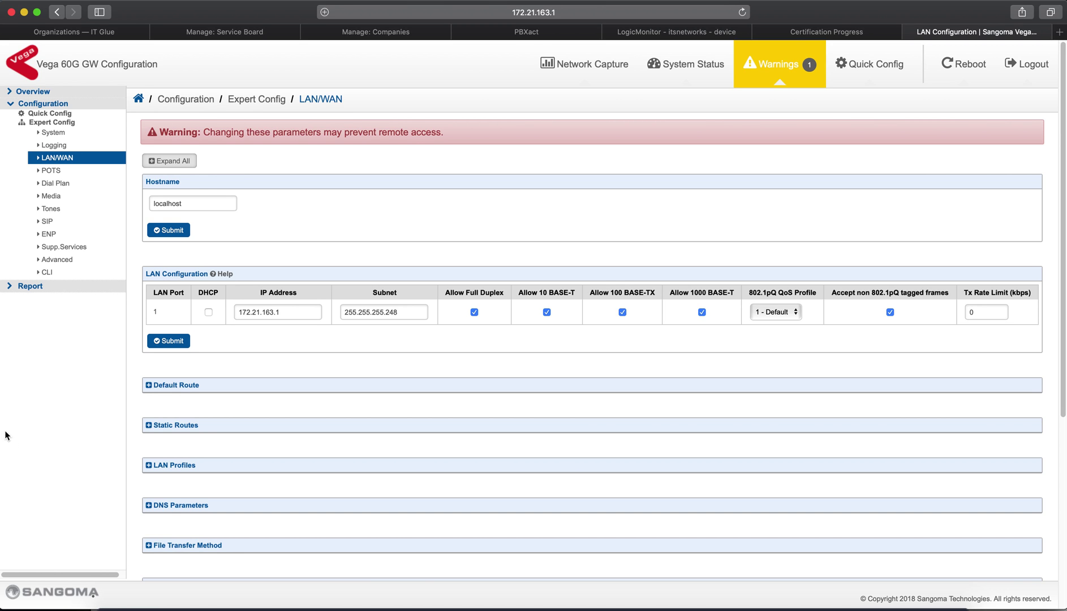
{"action": "scroll", "coordinate": [394, 426], "scroll_direction": "down", "scroll_amount": 3}
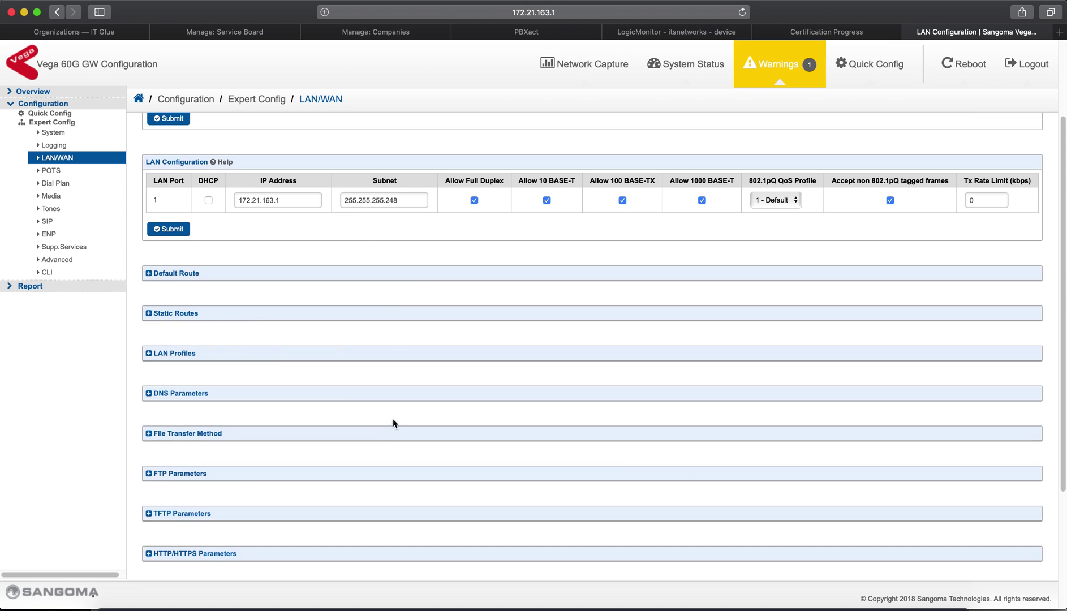
{"action": "left_click", "coordinate": [248, 434]}
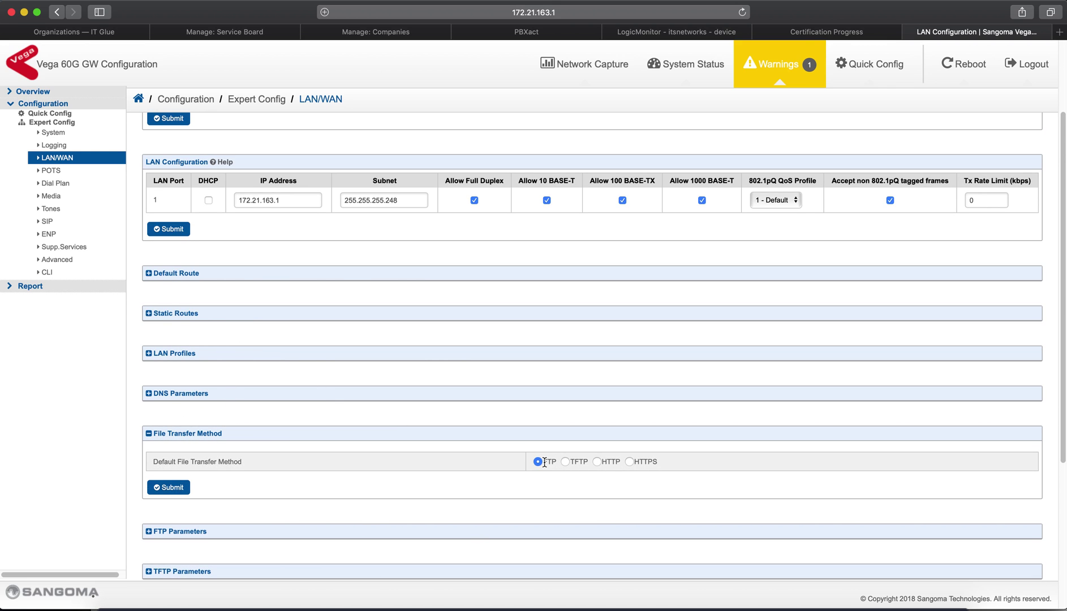
{"action": "left_click", "coordinate": [169, 489]}
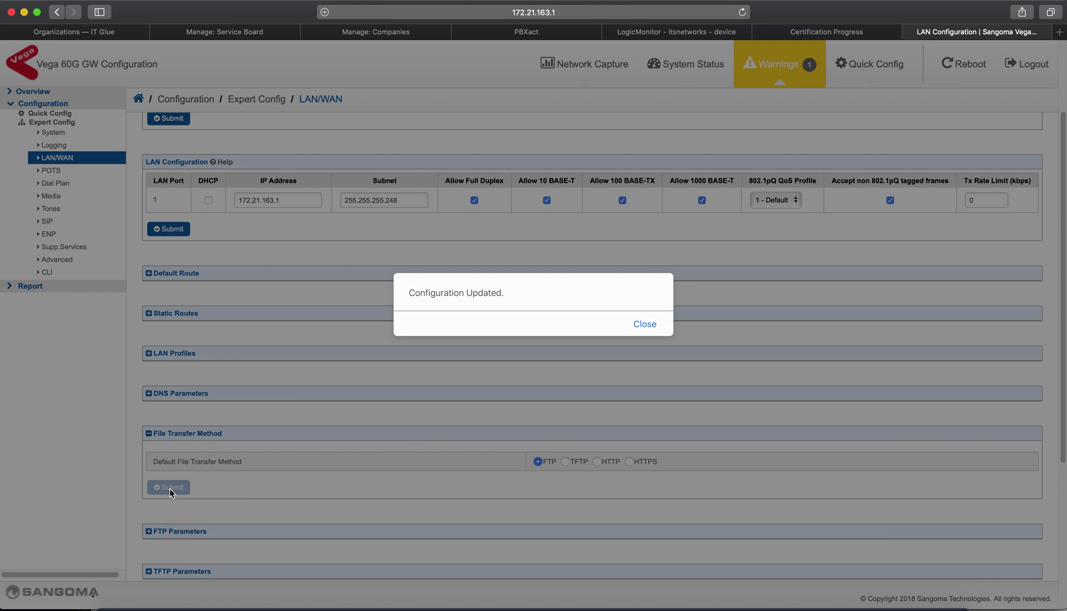
{"action": "left_click", "coordinate": [651, 325]}
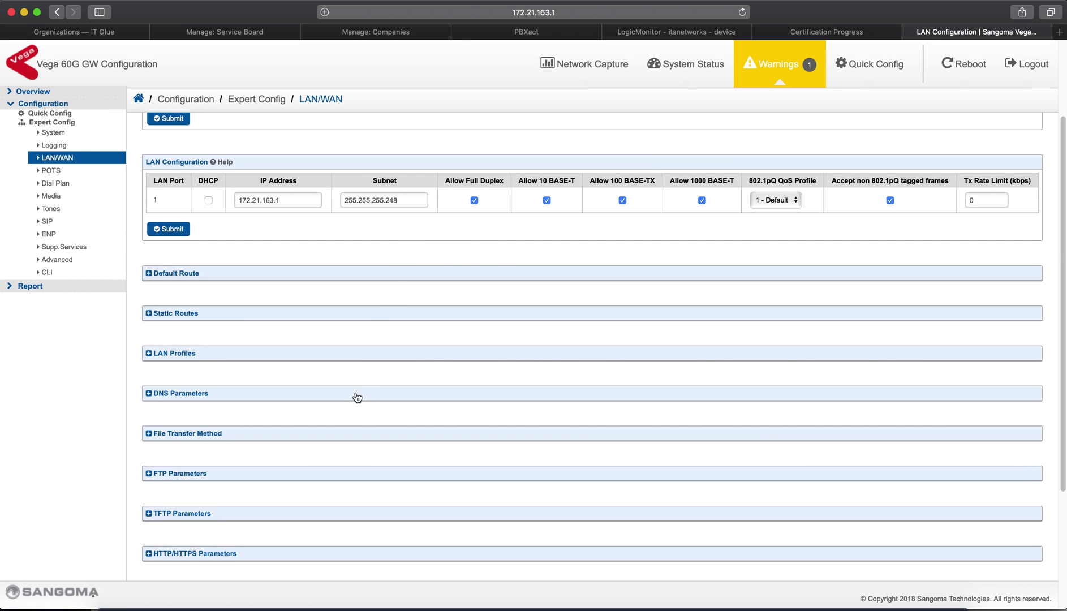
{"action": "left_click", "coordinate": [298, 474]}
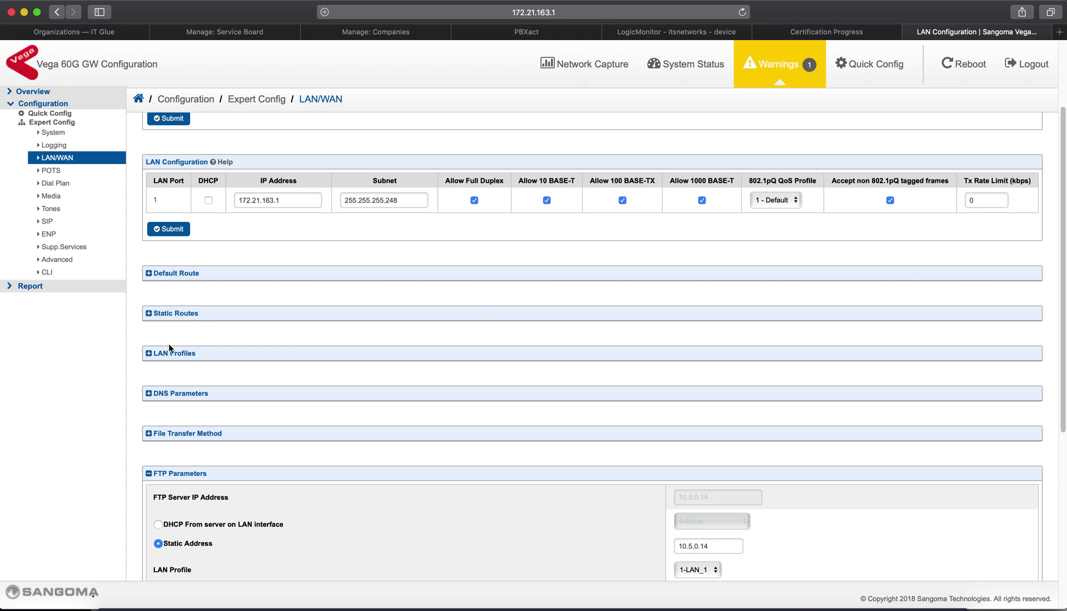
Submit 10.5.0.14 as the FTP server's static address in FTP Parameters
{"action": "scroll", "coordinate": [179, 372], "scroll_direction": "down", "scroll_amount": 3}
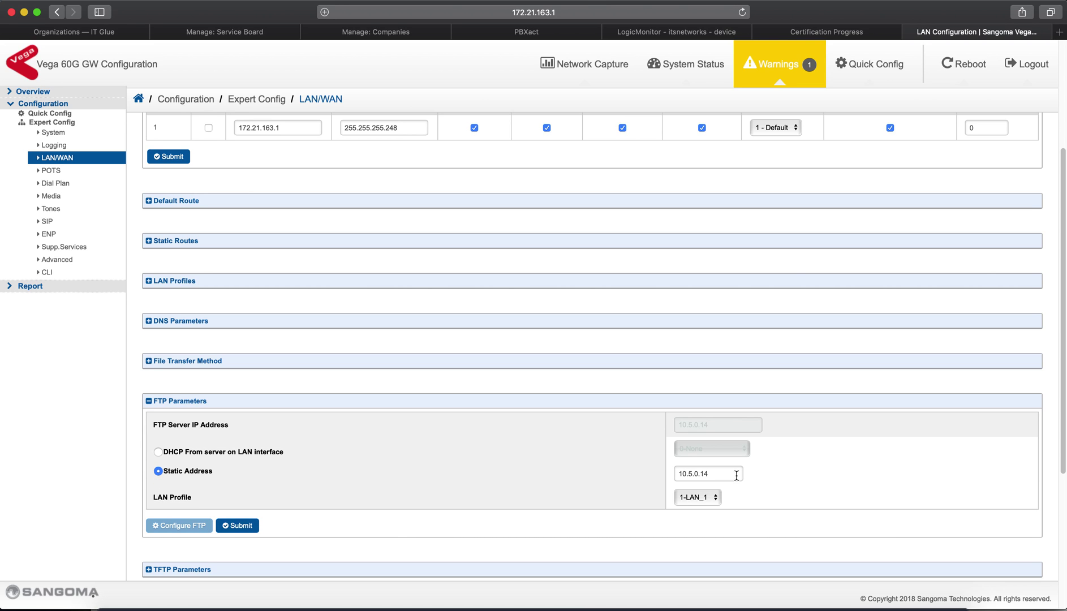
{"action": "left_click_drag", "start_coordinate": [737, 474], "coordinate": [668, 474]}
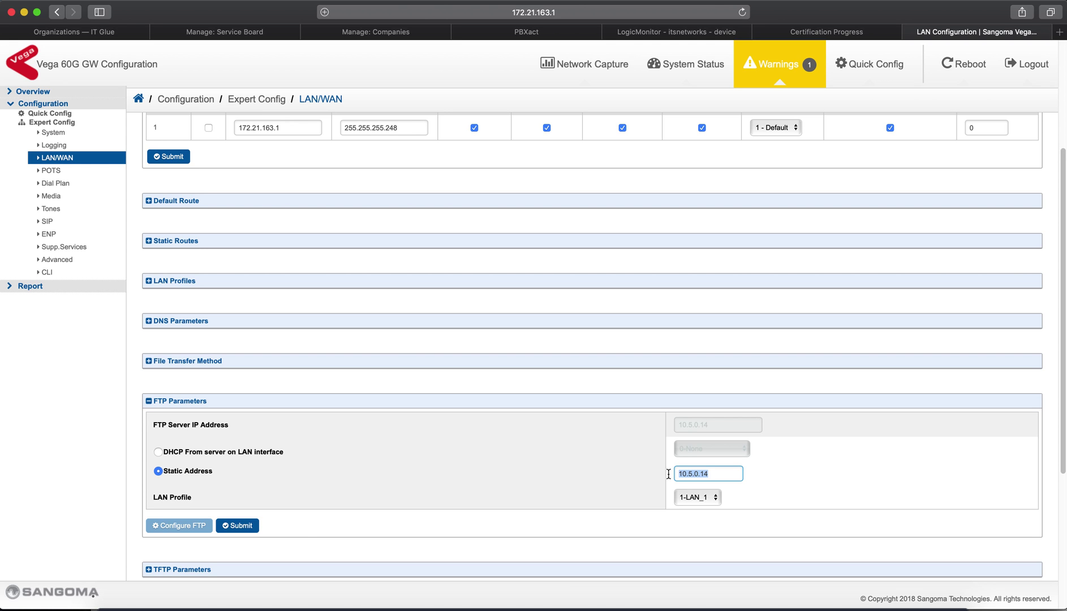
{"action": "left_click", "coordinate": [254, 526]}
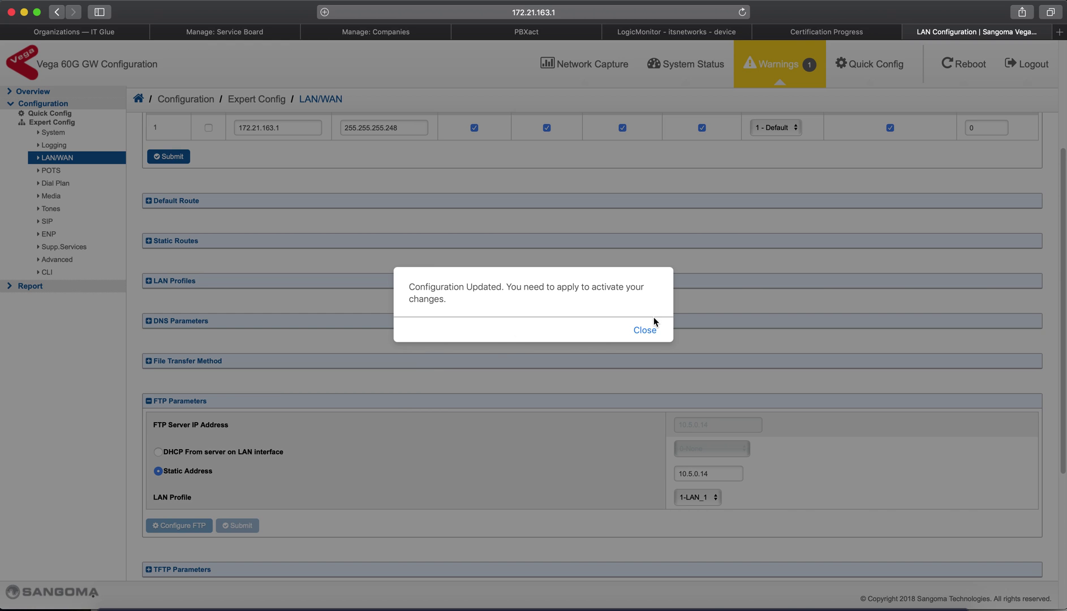
{"action": "left_click", "coordinate": [650, 335]}
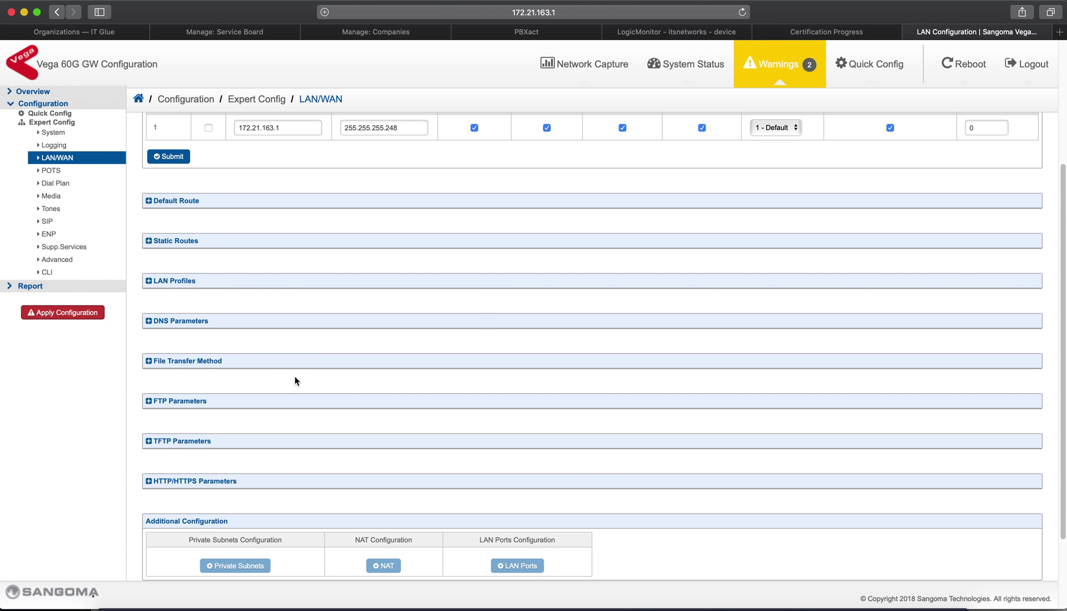
{"action": "left_click", "coordinate": [236, 401]}
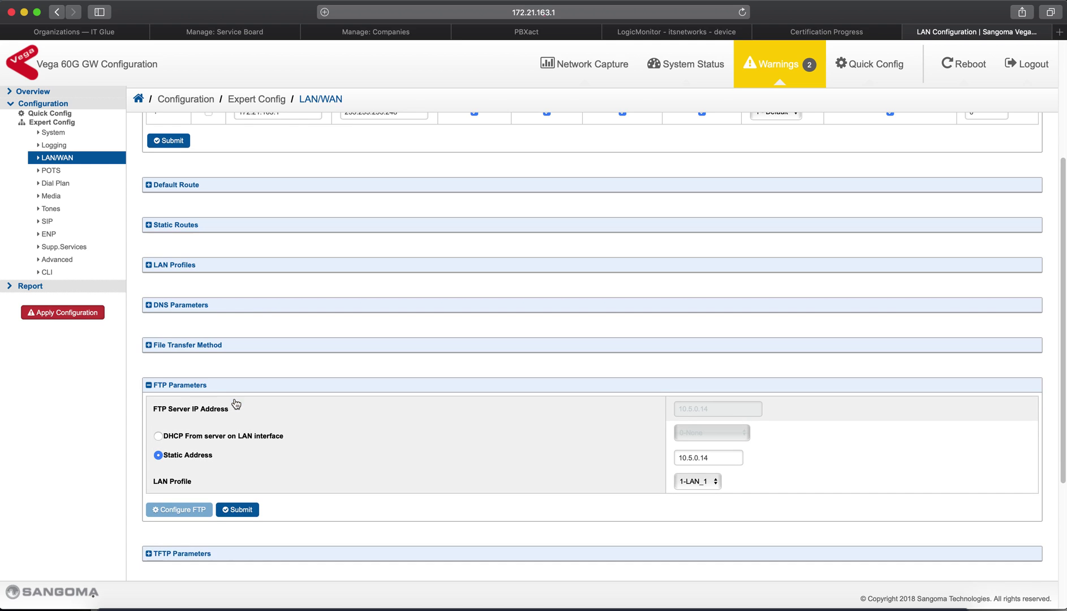
Open the FTP login configuration showing Username Login, timeout 20 and port 21
{"action": "left_click", "coordinate": [202, 511]}
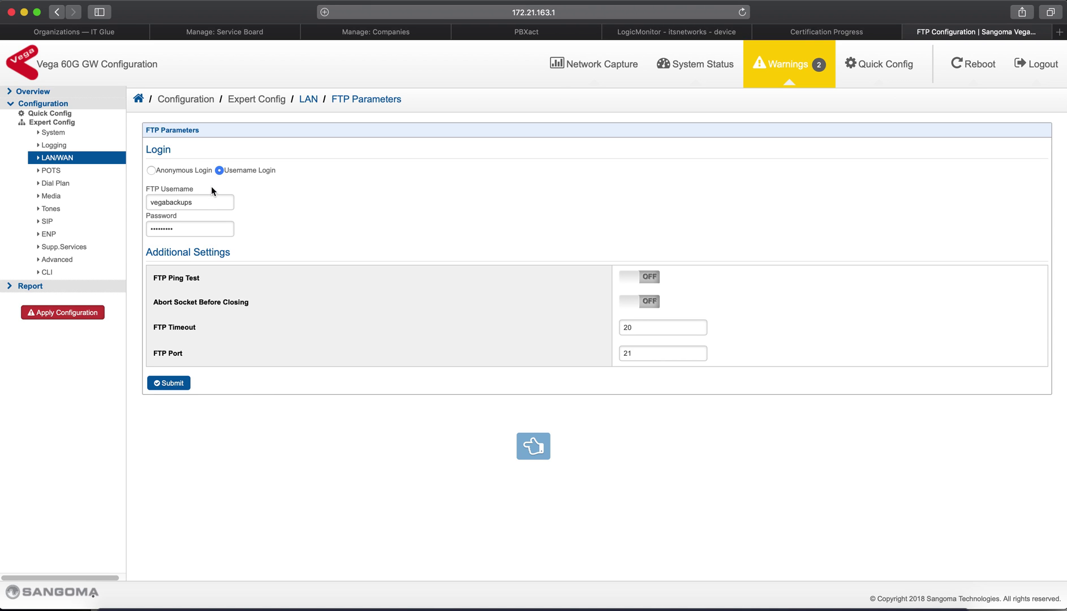
Verify the FTP username and password values, then submit the username-login settings
{"action": "left_click_drag", "start_coordinate": [215, 202], "coordinate": [125, 201]}
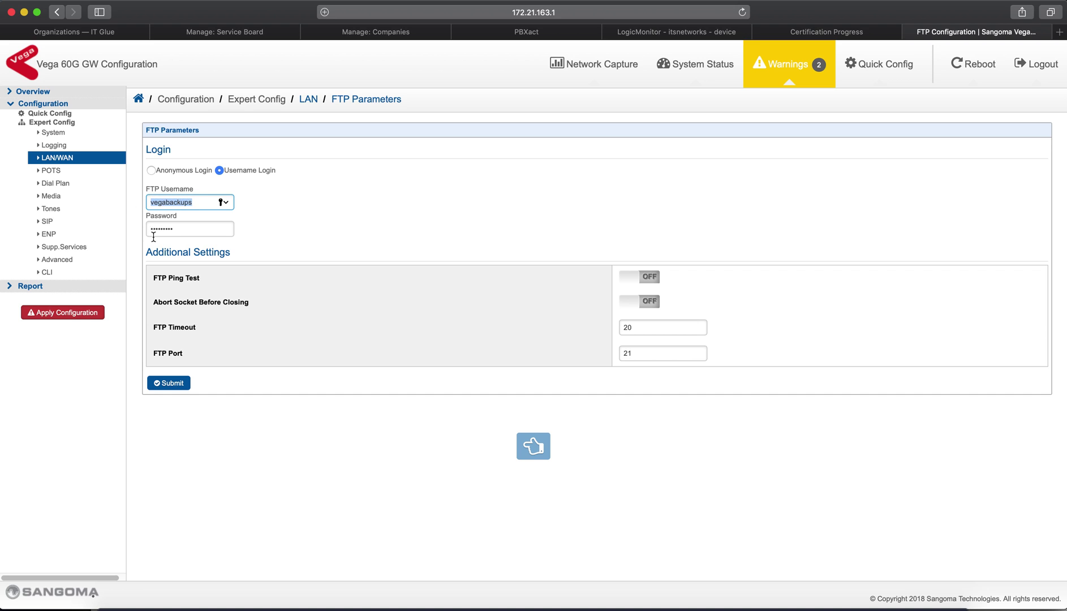
{"action": "left_click", "coordinate": [180, 229]}
{"action": "key", "text": "super+a"}
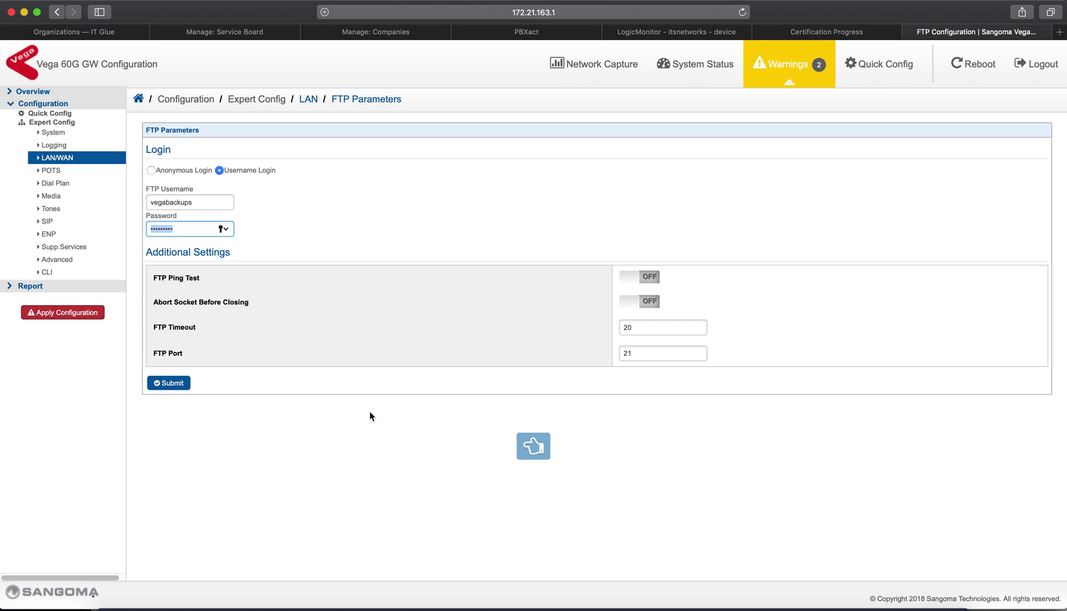
{"action": "left_click", "coordinate": [170, 388]}
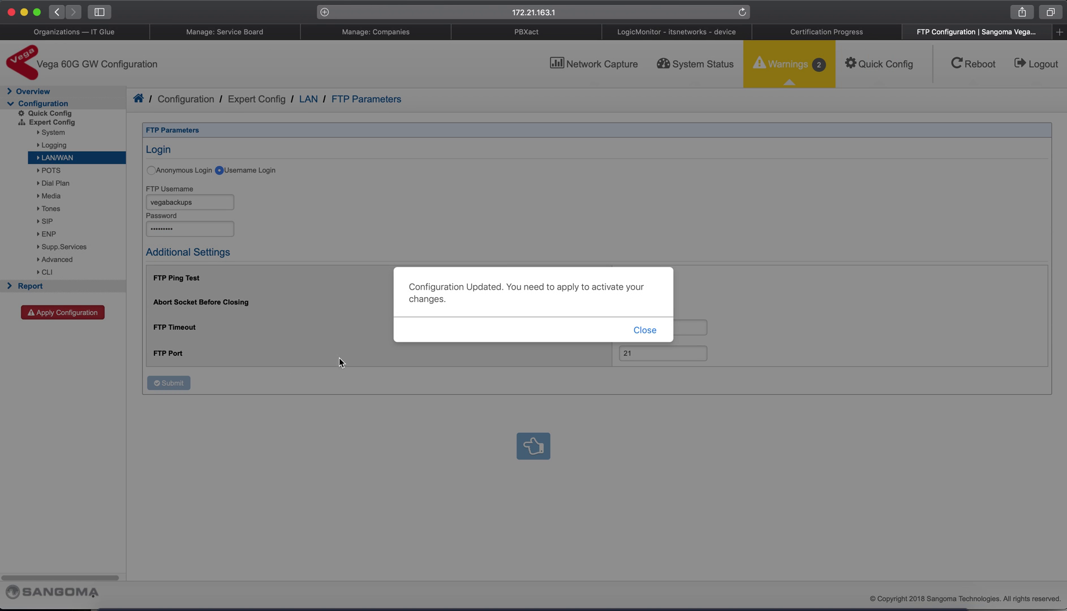
{"action": "left_click", "coordinate": [646, 334]}
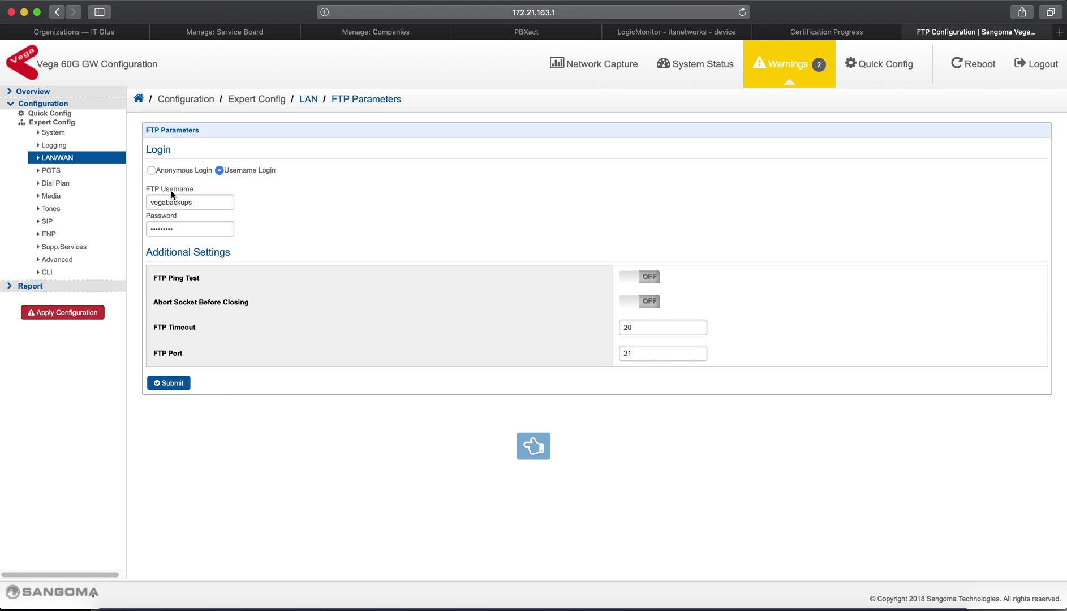
{"action": "left_click", "coordinate": [51, 132]}
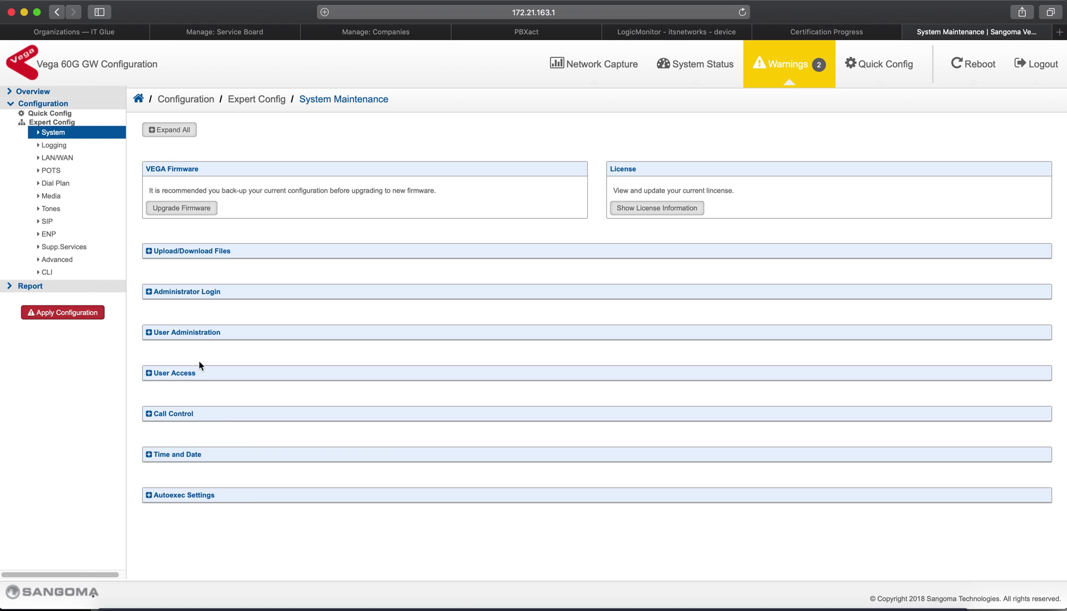
Expand Autoexec Settings down to the scheduled FTP put script running at '50 14 */1 * *'
{"action": "left_click", "coordinate": [269, 501]}
{"action": "scroll", "coordinate": [323, 464], "scroll_direction": "down", "scroll_amount": 5}
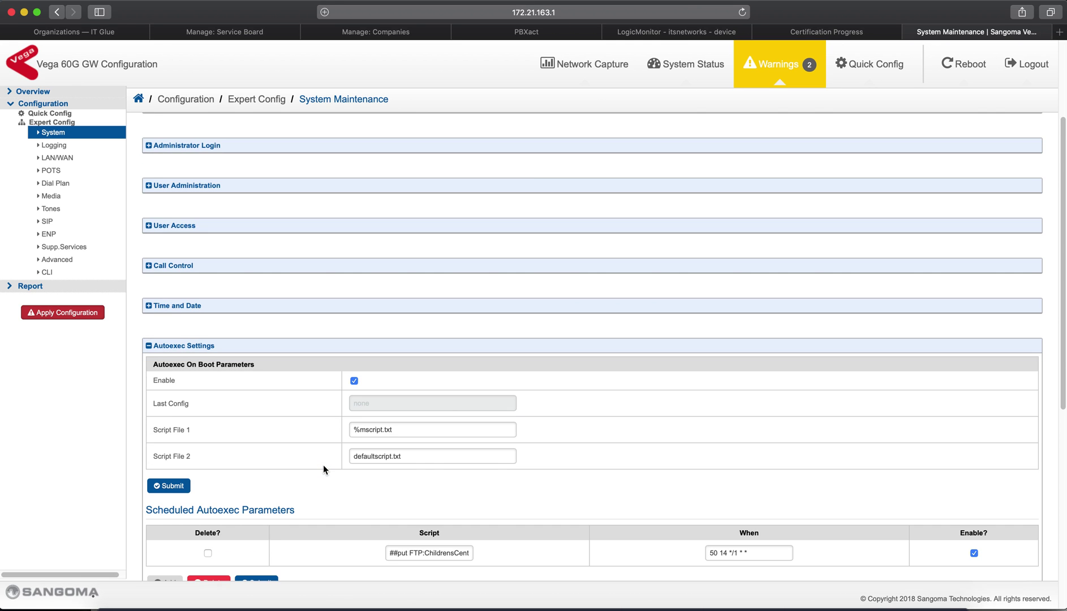
{"action": "scroll", "coordinate": [323, 469], "scroll_direction": "down", "scroll_amount": 1}
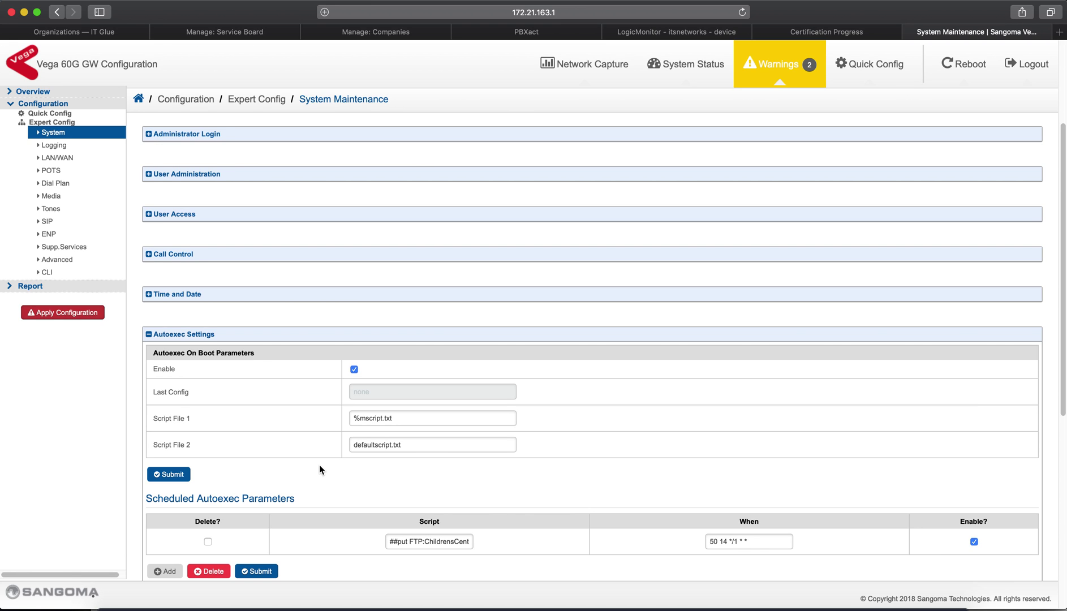
{"action": "scroll", "coordinate": [319, 469], "scroll_direction": "down", "scroll_amount": 3}
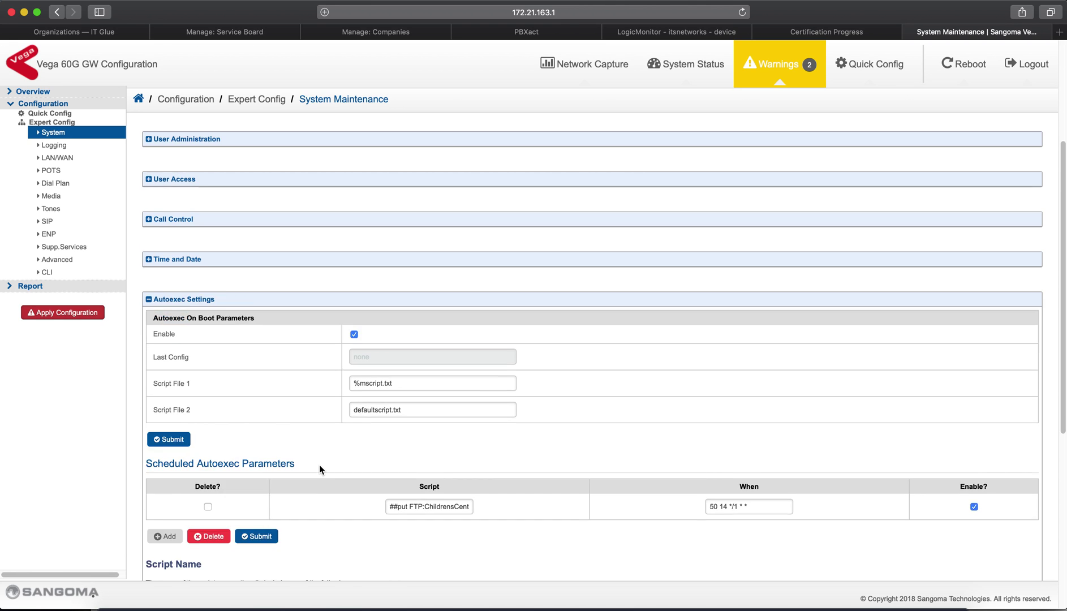
{"action": "scroll", "coordinate": [319, 465], "scroll_direction": "down", "scroll_amount": 3}
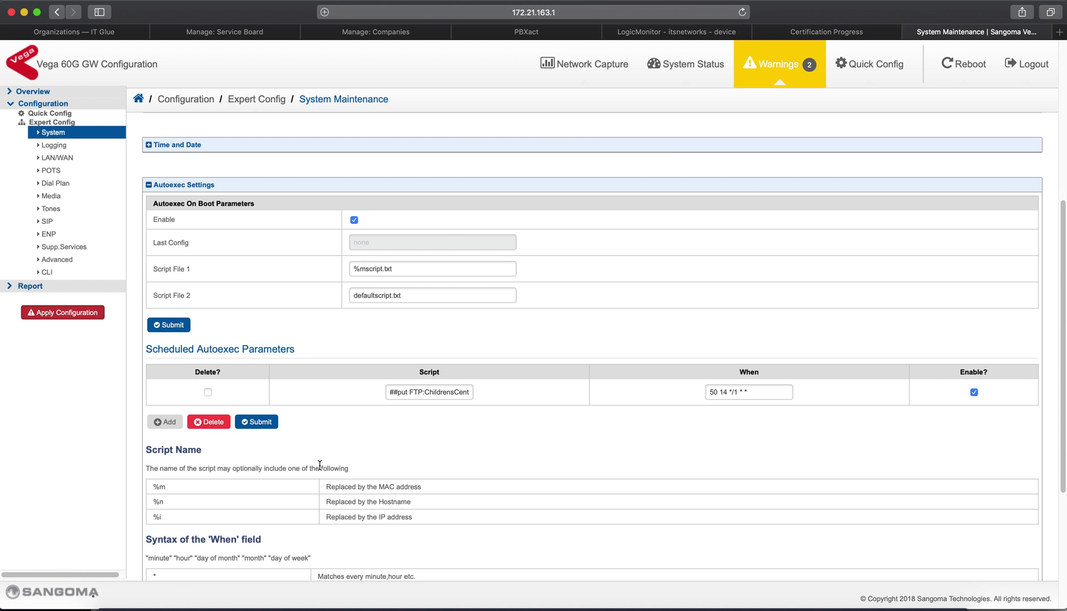
{"action": "scroll", "coordinate": [337, 349], "scroll_direction": "down", "scroll_amount": 1}
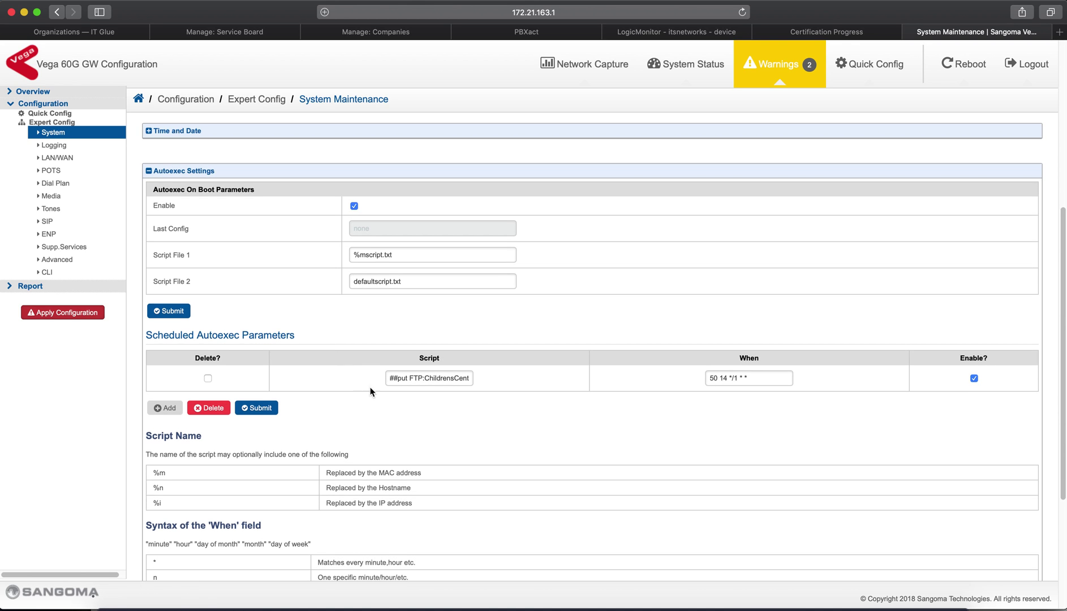
{"action": "left_click", "coordinate": [394, 377]}
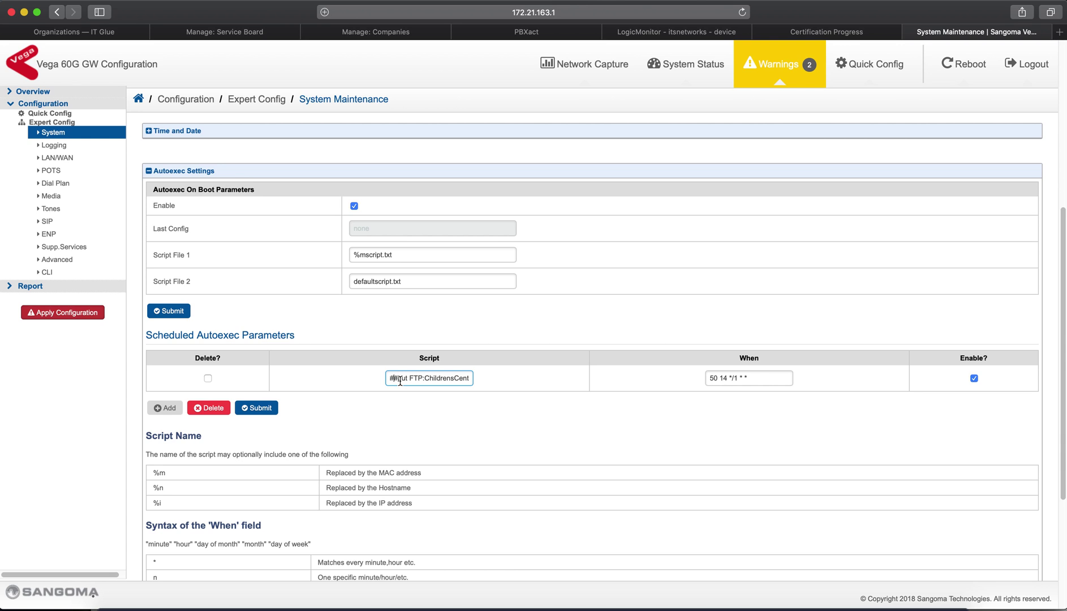
Complete the scheduled script so it reads ##put FTP:ChildrensCenter/config.txt
{"action": "left_click_drag", "start_coordinate": [400, 381], "coordinate": [490, 379]}
{"action": "key", "text": "Left"}
{"action": "type", "text": "er/config.txt"}
{"action": "left_click", "coordinate": [775, 375]}
{"action": "scroll", "coordinate": [775, 375], "scroll_direction": "down", "scroll_amount": 5}
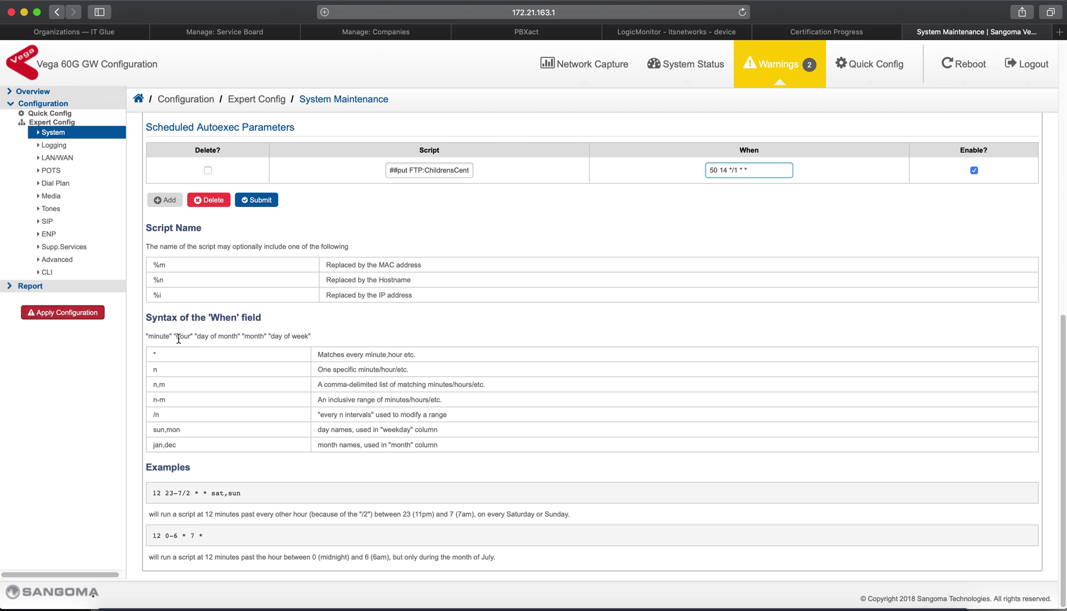
{"action": "left_click_drag", "start_coordinate": [152, 318], "coordinate": [272, 312]}
{"action": "left_click", "coordinate": [149, 332]}
{"action": "left_click_drag", "start_coordinate": [147, 334], "coordinate": [252, 337]}
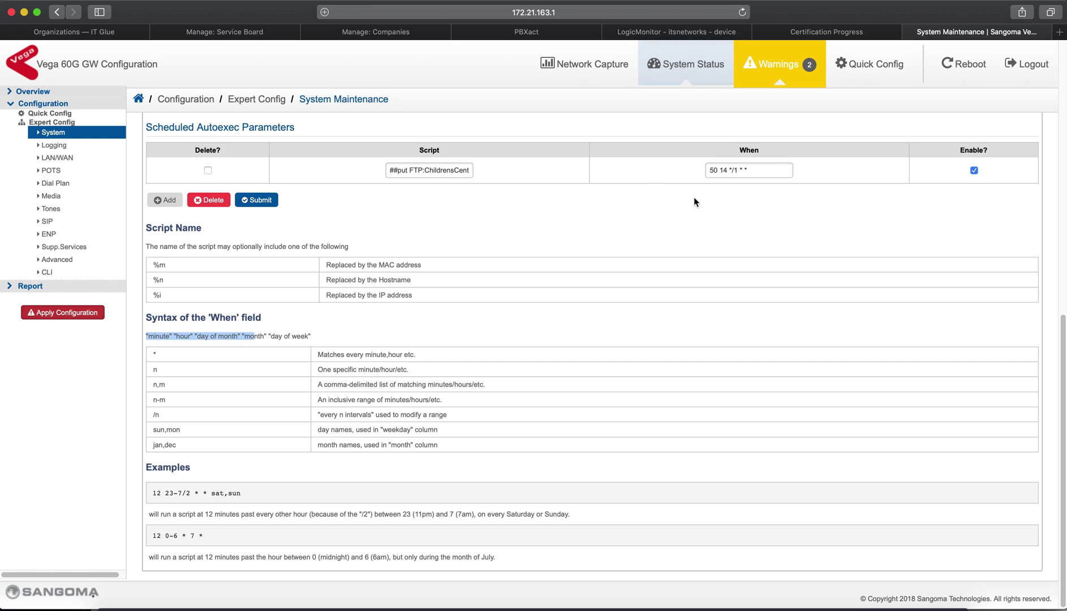
{"action": "left_click", "coordinate": [716, 171]}
{"action": "key", "text": "shift+super+Right"}
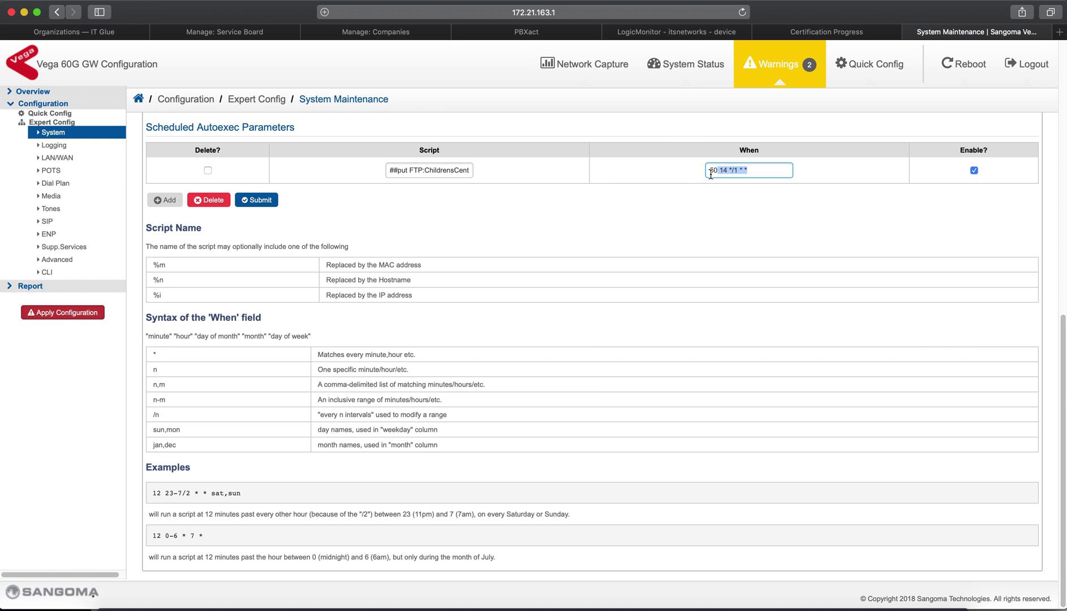
{"action": "key", "text": "shift+super+Left"}
{"action": "left_click", "coordinate": [728, 170]}
{"action": "left_click_drag", "start_coordinate": [724, 171], "coordinate": [722, 173]}
{"action": "left_click", "coordinate": [732, 171]}
{"action": "left_click_drag", "start_coordinate": [728, 171], "coordinate": [738, 171]}
{"action": "left_click_drag", "start_coordinate": [448, 417], "coordinate": [150, 417]}
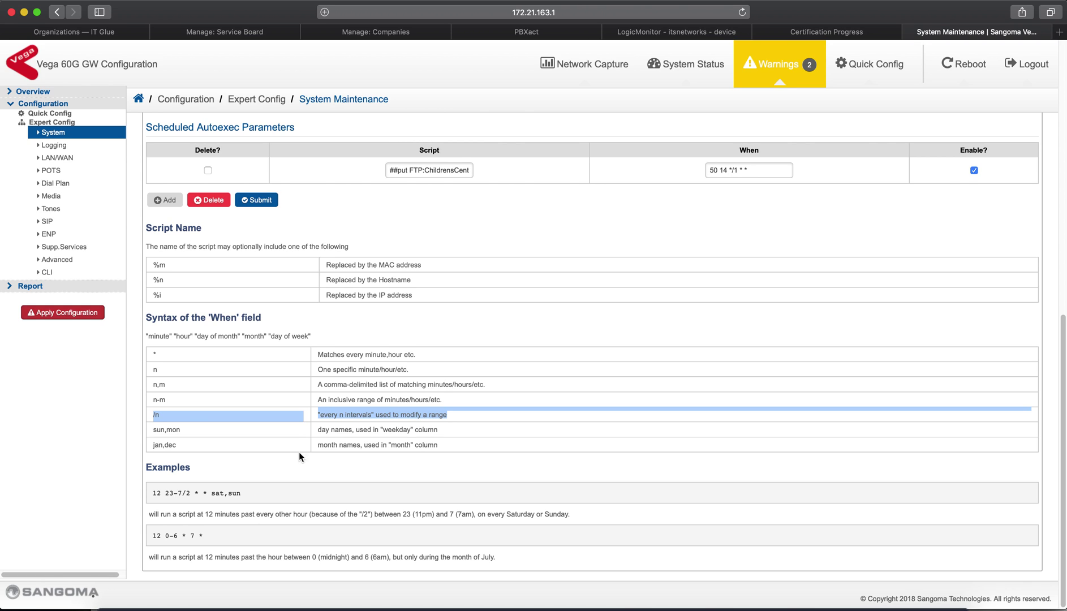
Review the schedule examples such as 'sun,mon' and '12 23-7/2 * * sat,sun', then return to the top
{"action": "left_click_drag", "start_coordinate": [180, 430], "coordinate": [146, 430]}
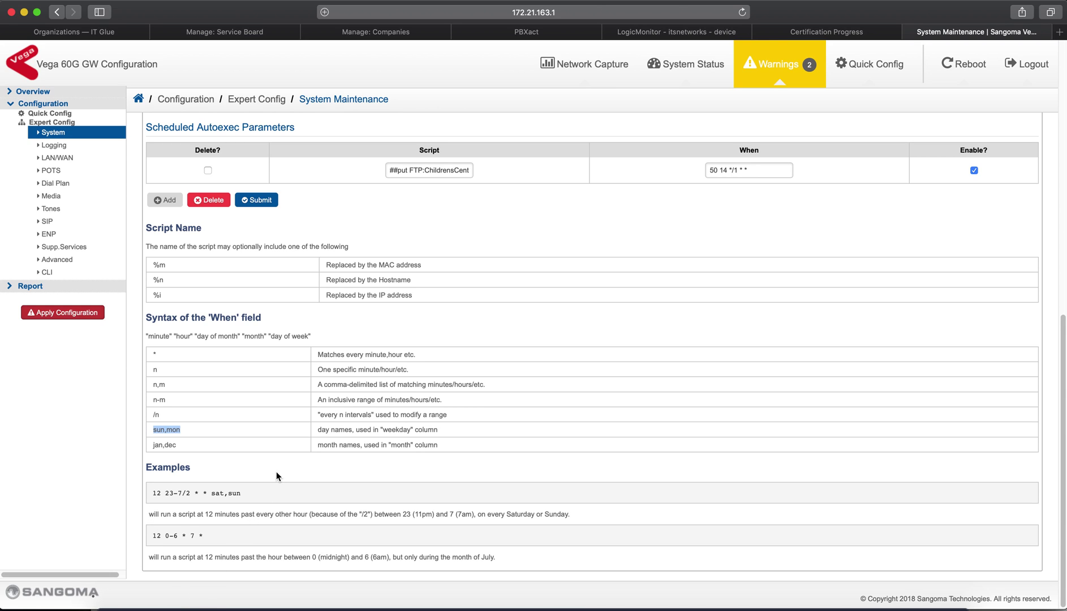
{"action": "left_click_drag", "start_coordinate": [261, 493], "coordinate": [148, 487]}
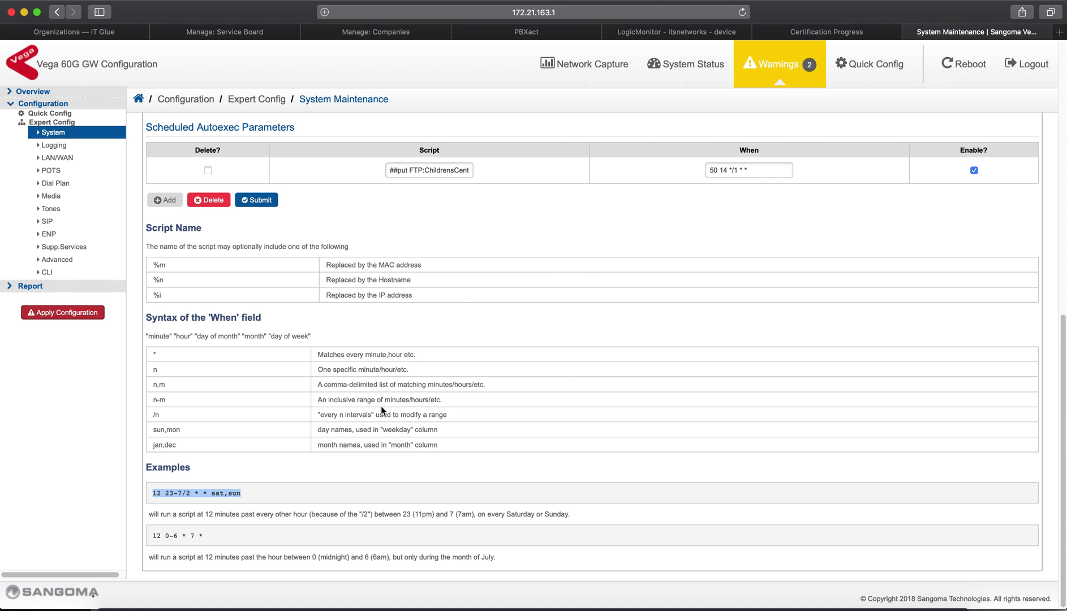
{"action": "scroll", "coordinate": [381, 407], "scroll_direction": "up", "scroll_amount": 10}
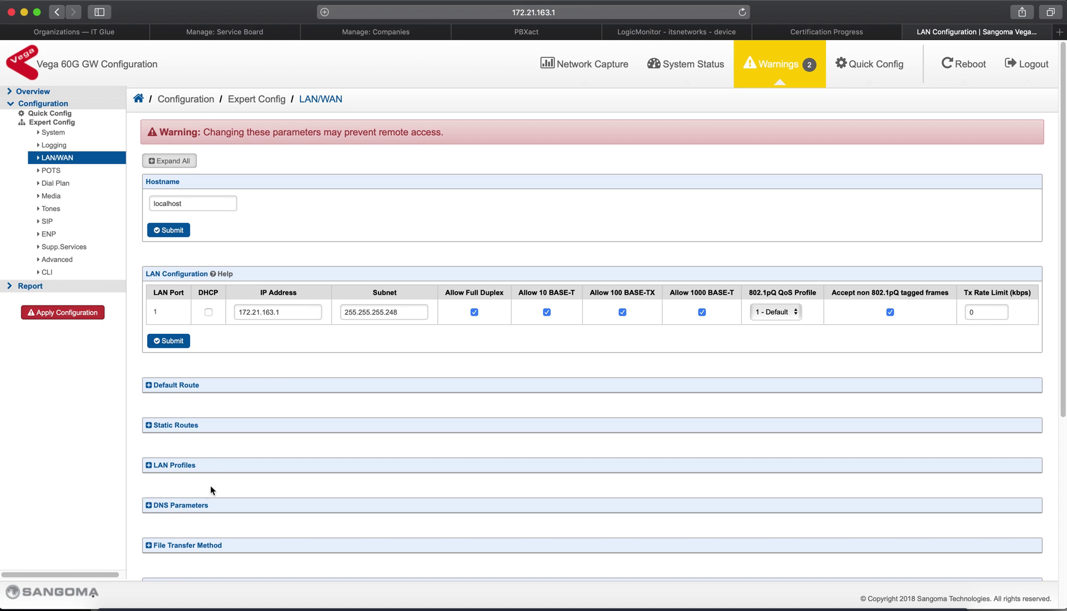
{"action": "scroll", "coordinate": [250, 456], "scroll_direction": "down", "scroll_amount": 2}
{"action": "scroll", "coordinate": [250, 458], "scroll_direction": "down", "scroll_amount": 2}
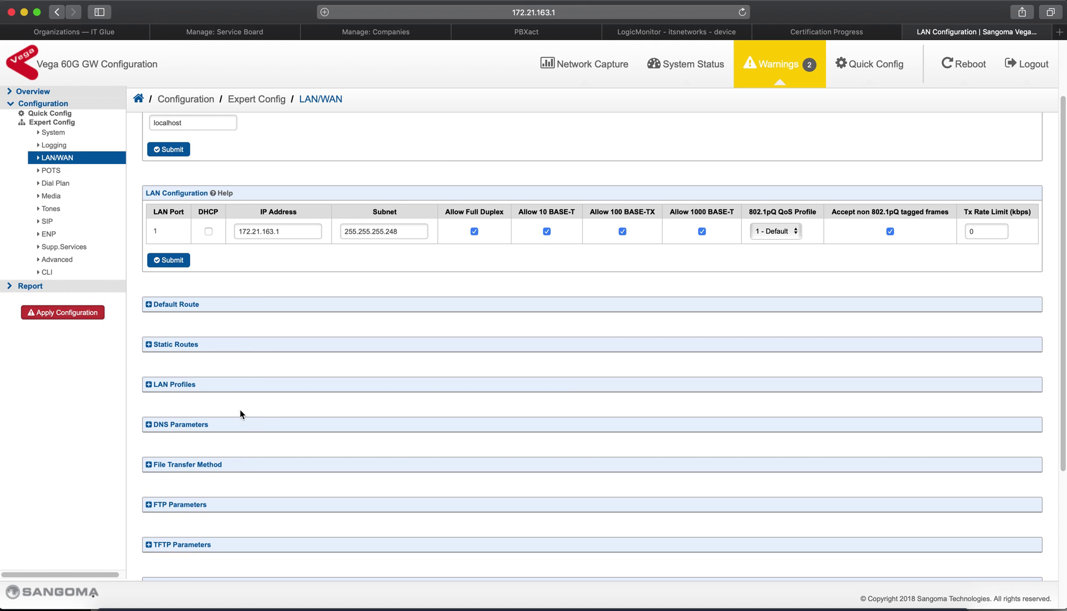
{"action": "left_click", "coordinate": [238, 467]}
{"action": "scroll", "coordinate": [238, 470], "scroll_direction": "down", "scroll_amount": 4}
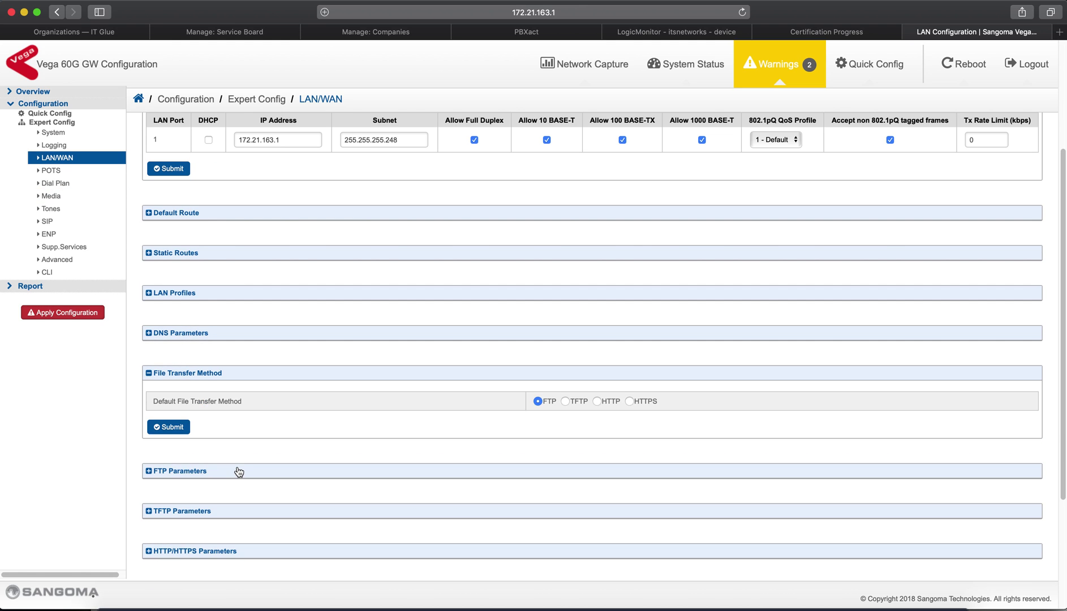
{"action": "left_click", "coordinate": [240, 471]}
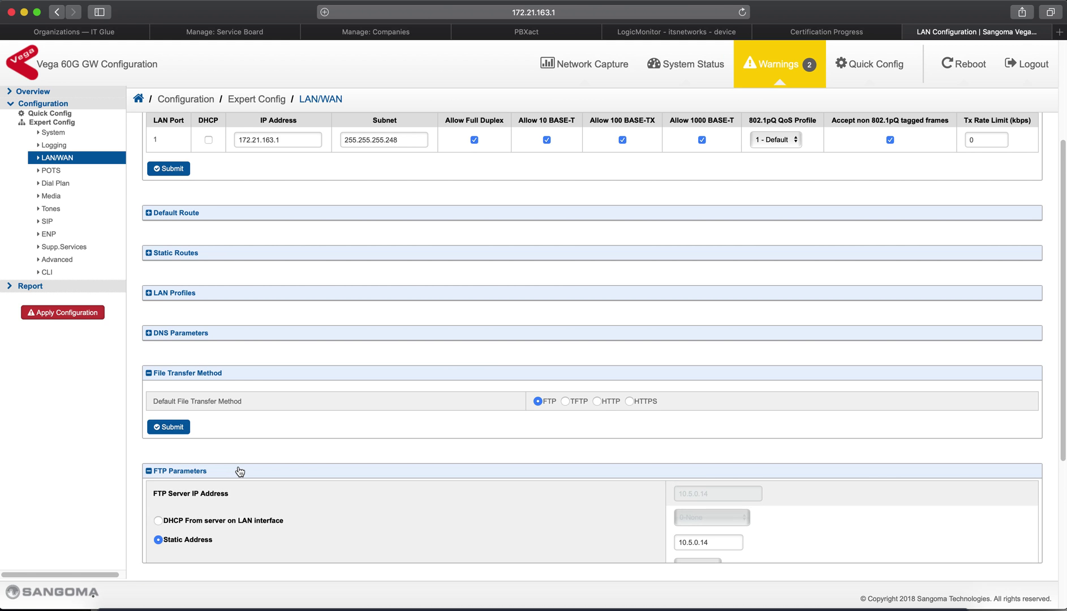
{"action": "scroll", "coordinate": [240, 461], "scroll_direction": "down", "scroll_amount": 1}
{"action": "left_click", "coordinate": [240, 457]}
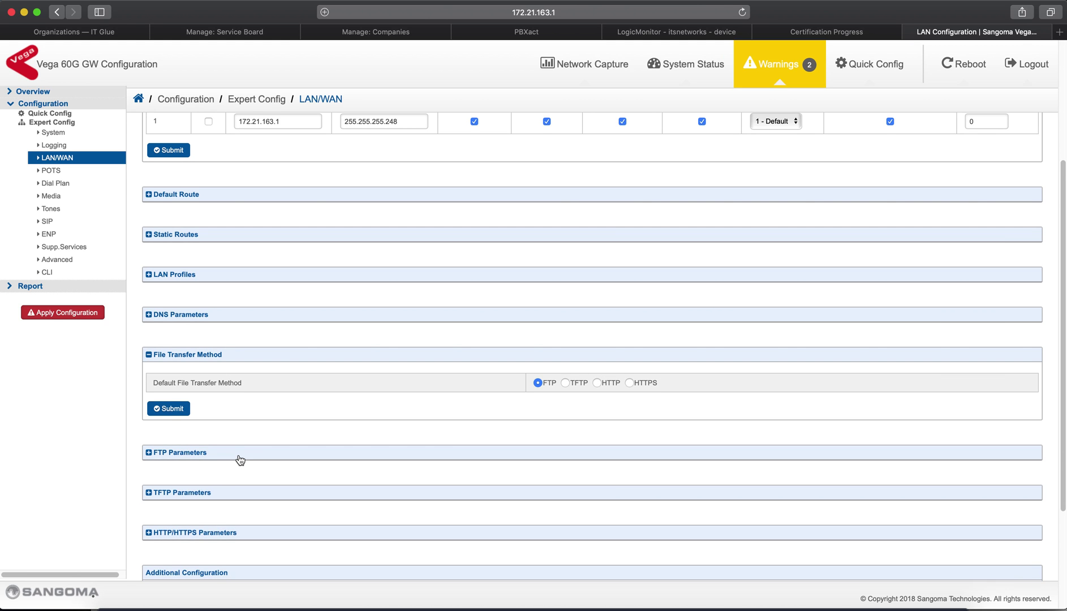
{"action": "scroll", "coordinate": [242, 447], "scroll_direction": "down", "scroll_amount": 3}
{"action": "left_click", "coordinate": [248, 433]}
{"action": "scroll", "coordinate": [249, 434], "scroll_direction": "down", "scroll_amount": 3}
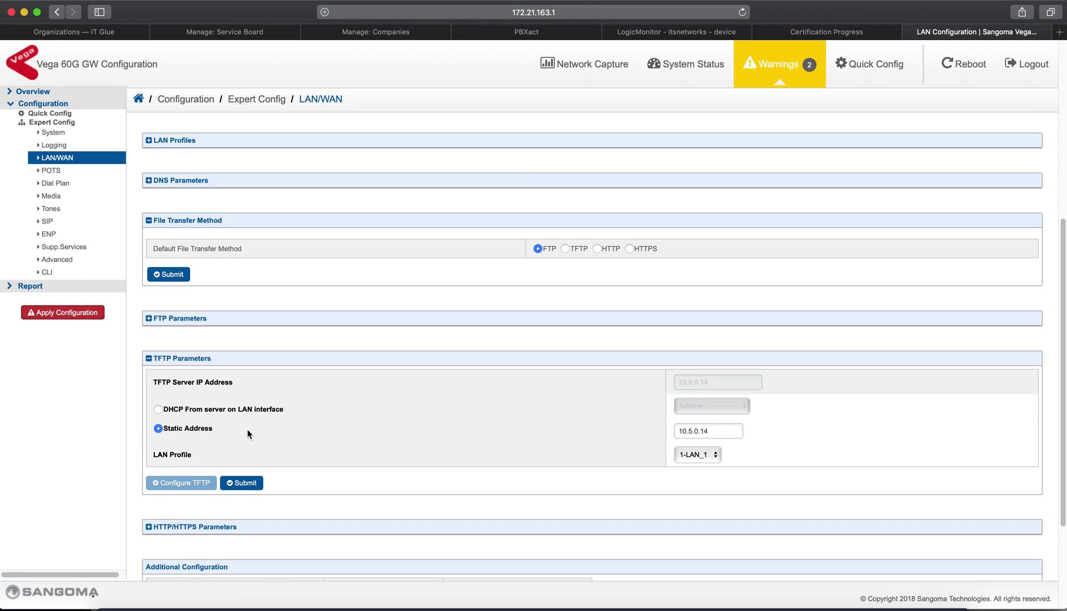
{"action": "left_click", "coordinate": [194, 482]}
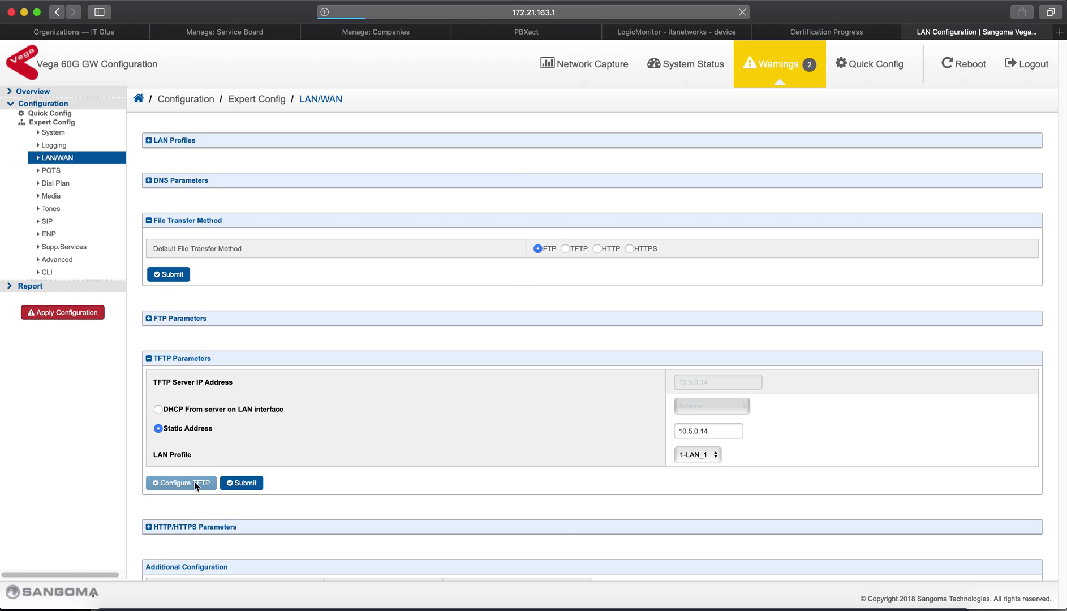